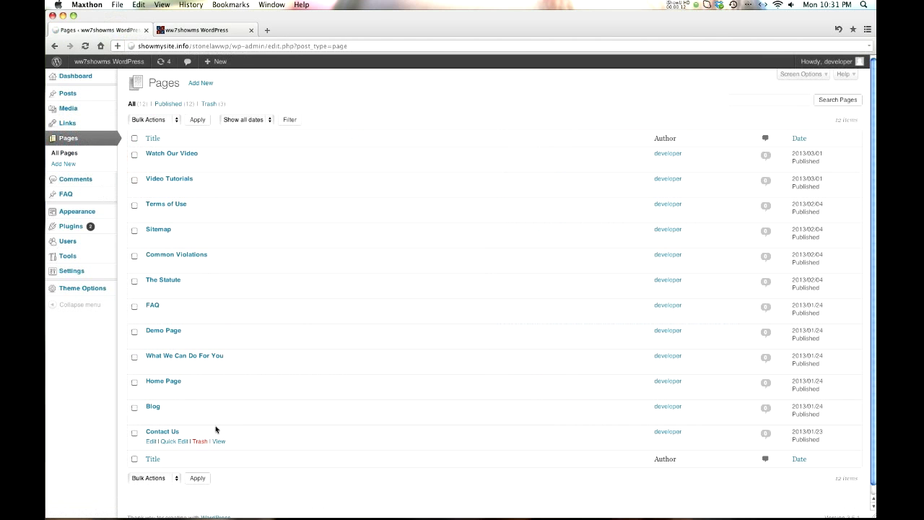
Open the Home Page for editing and compare its content in the visual editor and the HTML text editor
left_click(165, 382)
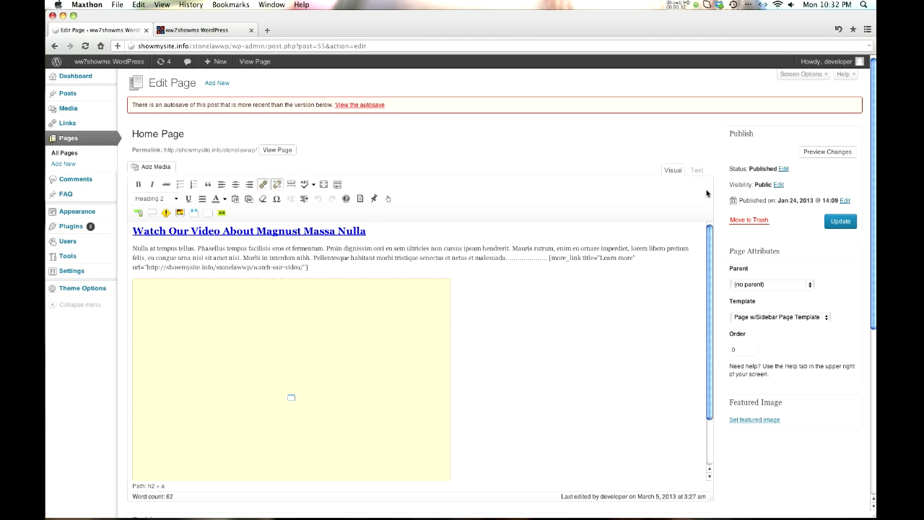
left_click(695, 170)
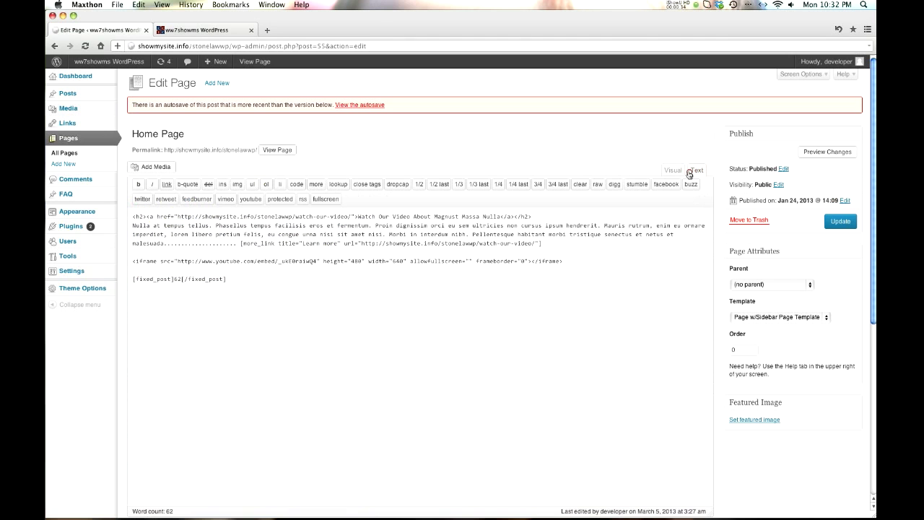
left_click(673, 170)
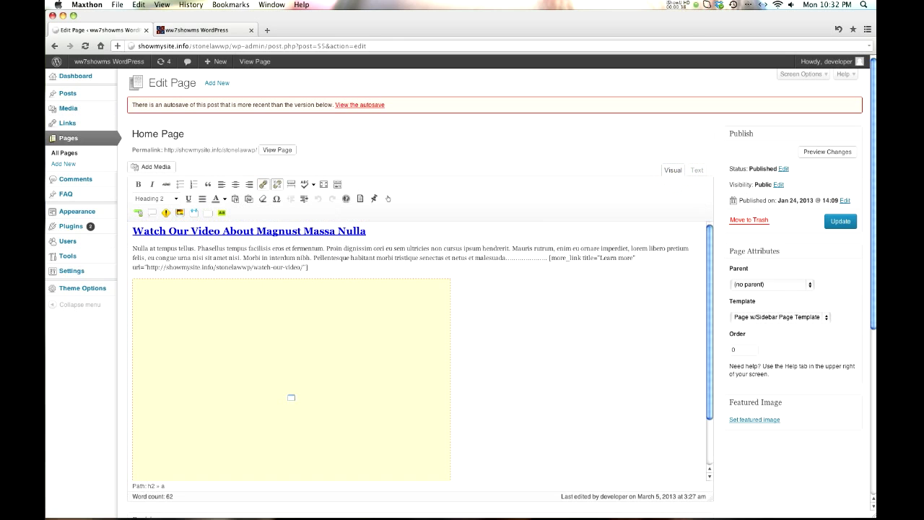
left_click(696, 171)
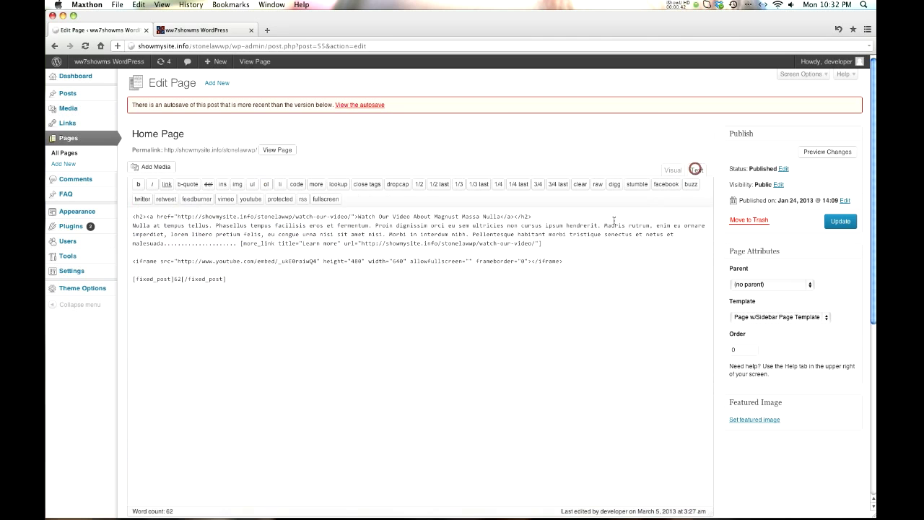
left_click(674, 172)
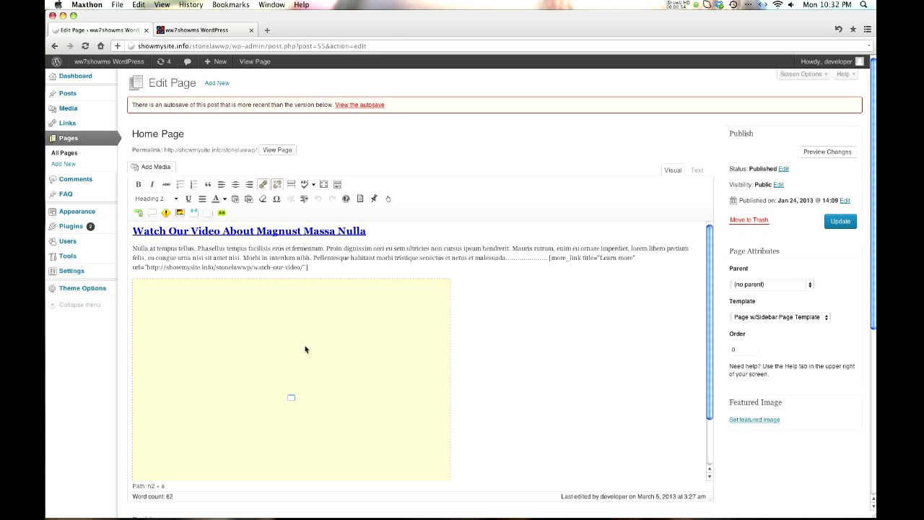
left_click(698, 177)
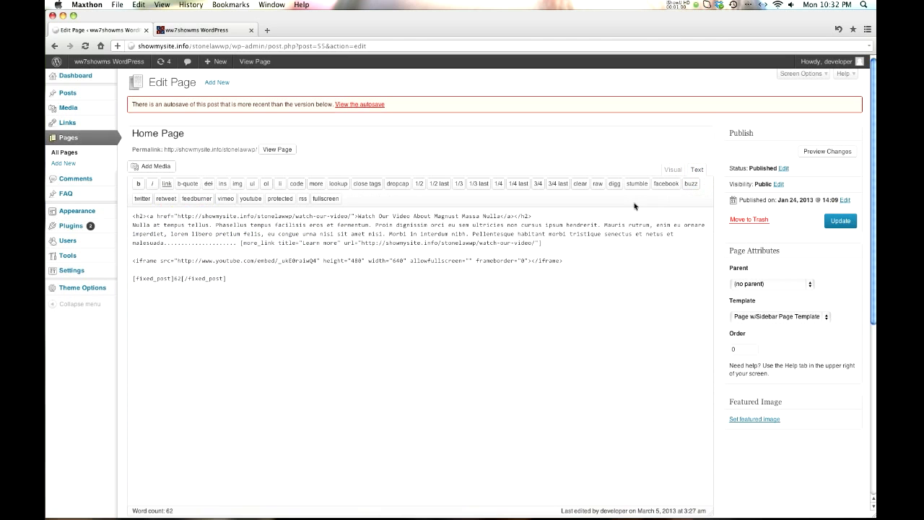
left_click(671, 170)
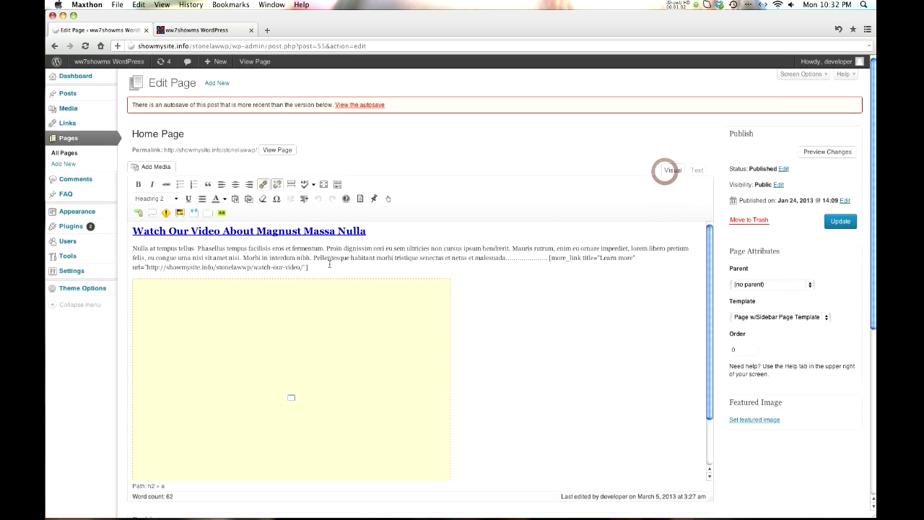
Compare the "Watch Our Video About Magnust Massa Nulla" heading with the live home page and examine its heading format and link options
double_click(278, 231)
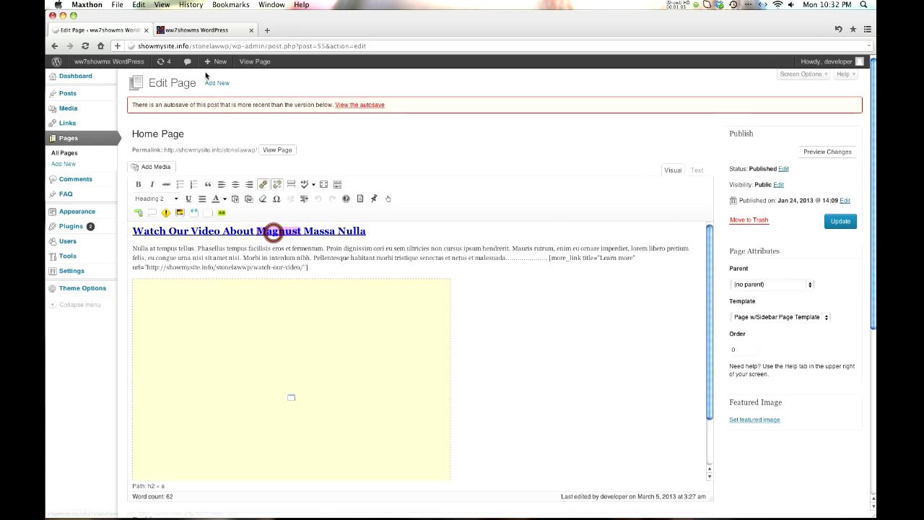
left_click(198, 30)
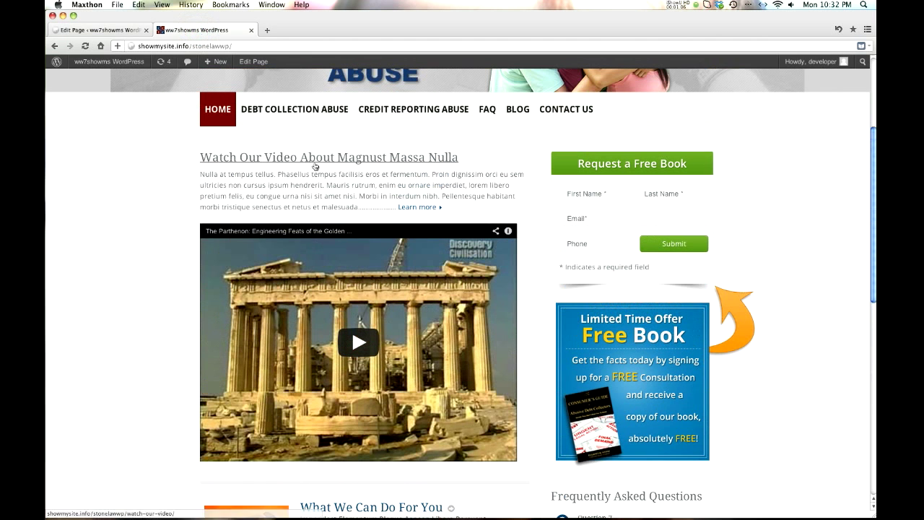
left_click(111, 30)
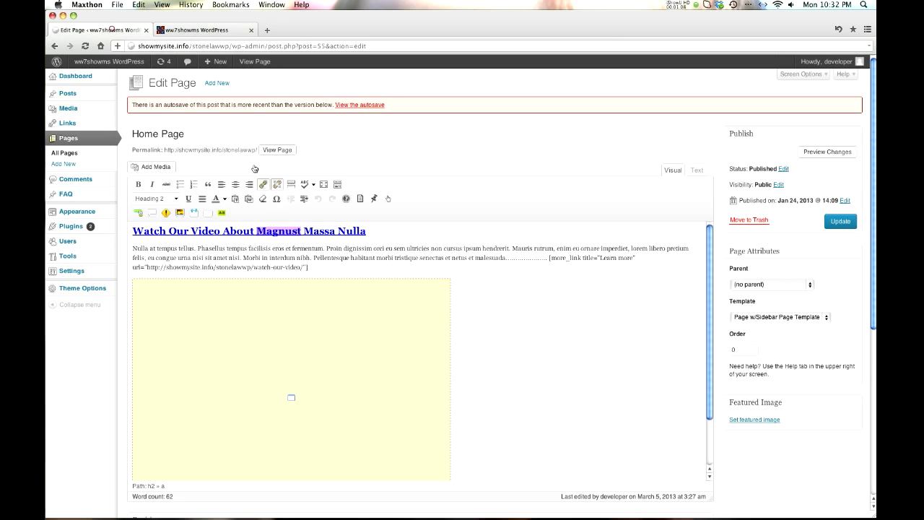
triple_click(239, 231)
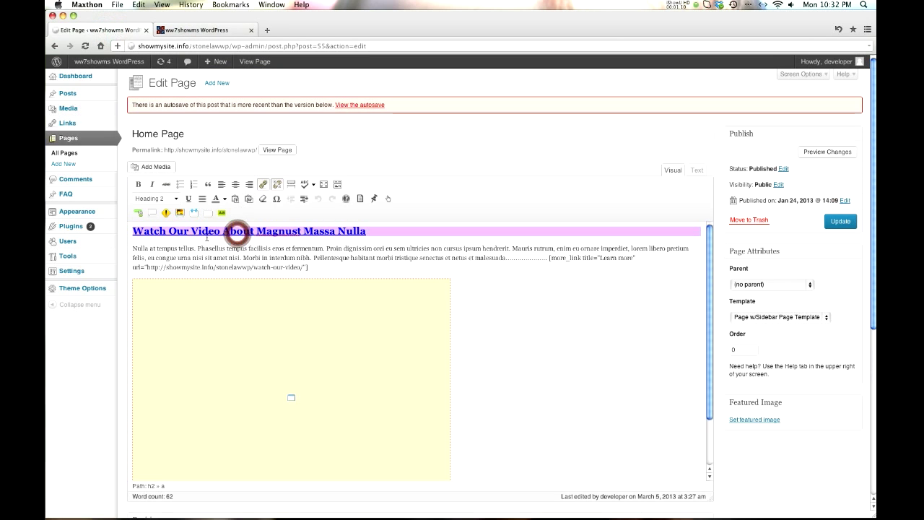
left_click(176, 200)
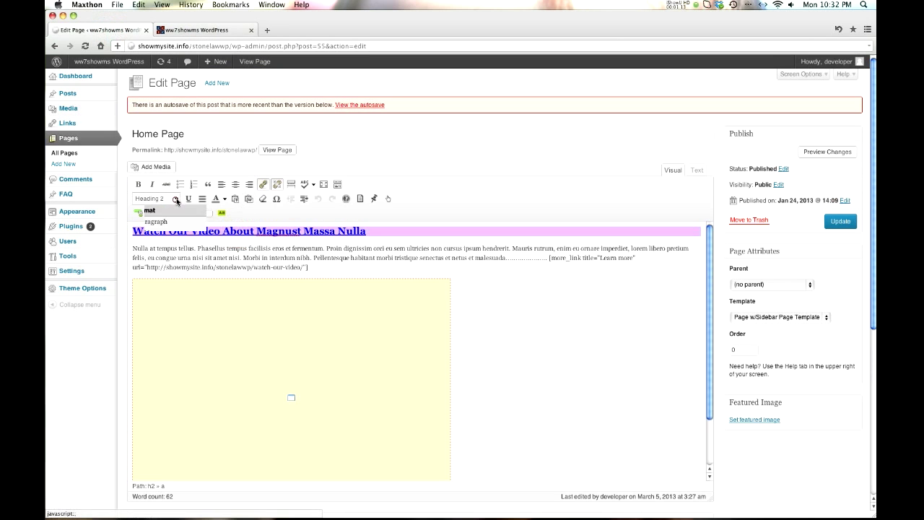
left_click(287, 217)
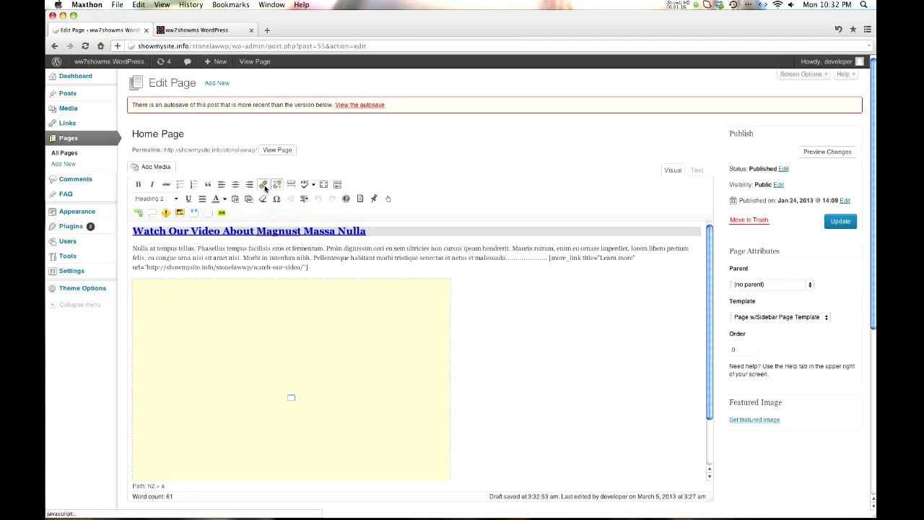
left_click(471, 210)
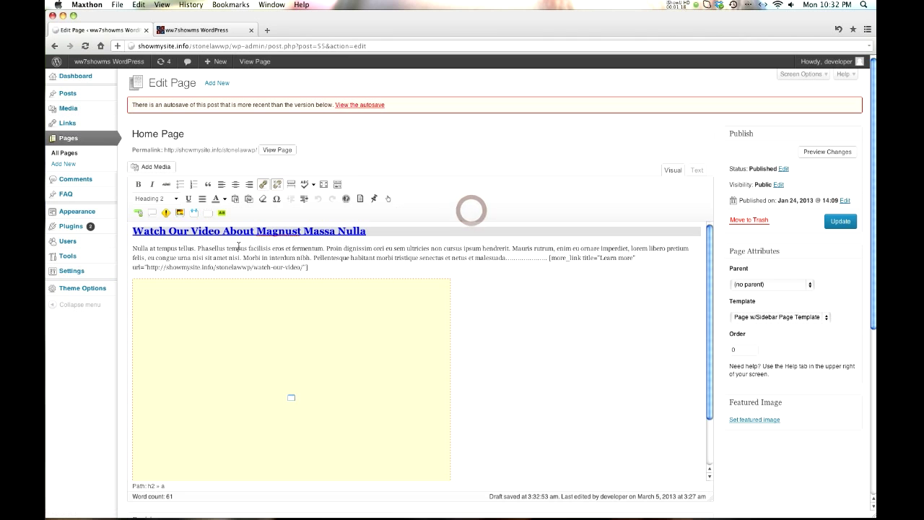
left_click(488, 303)
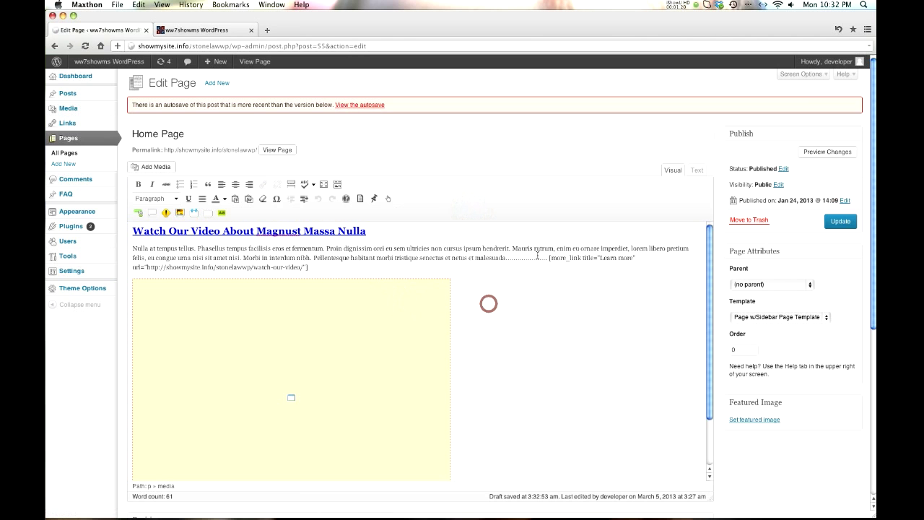
Examine the Learn more link at the end of the intro paragraph on the live home page
left_click(213, 31)
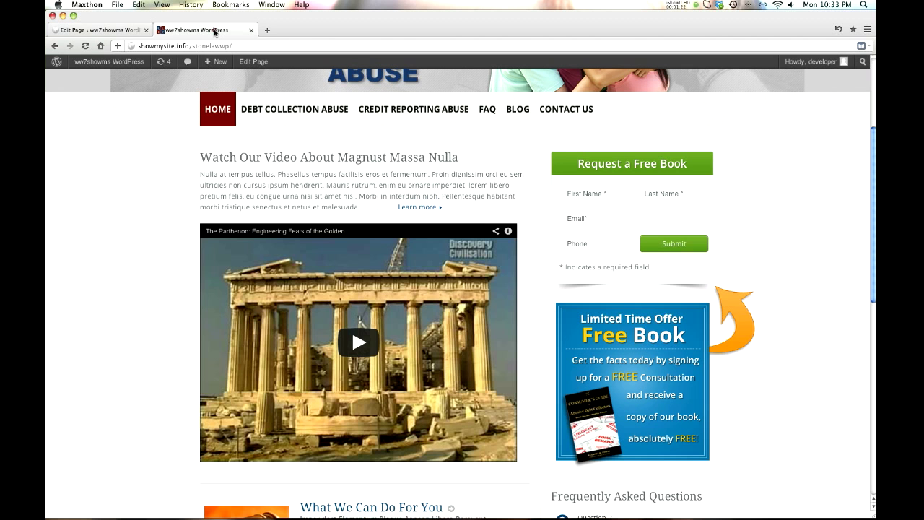
scroll(354, 315, "up", 3)
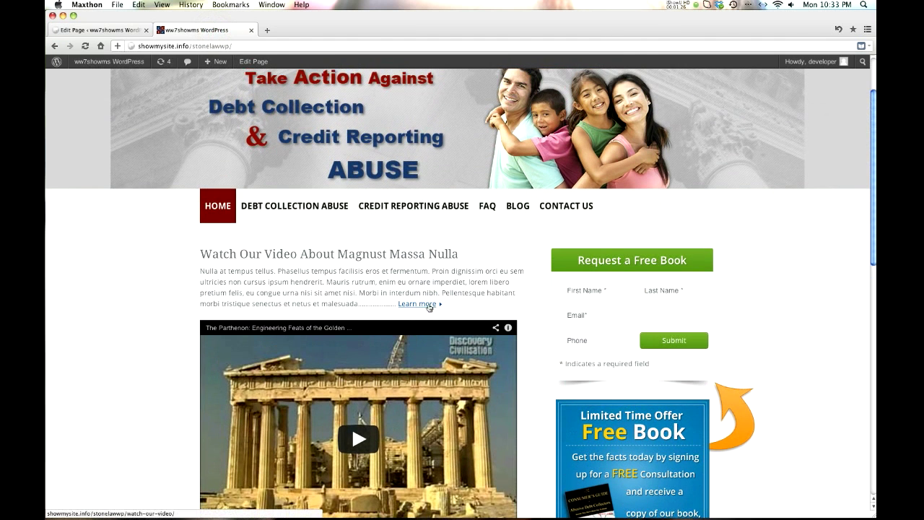
left_click(103, 30)
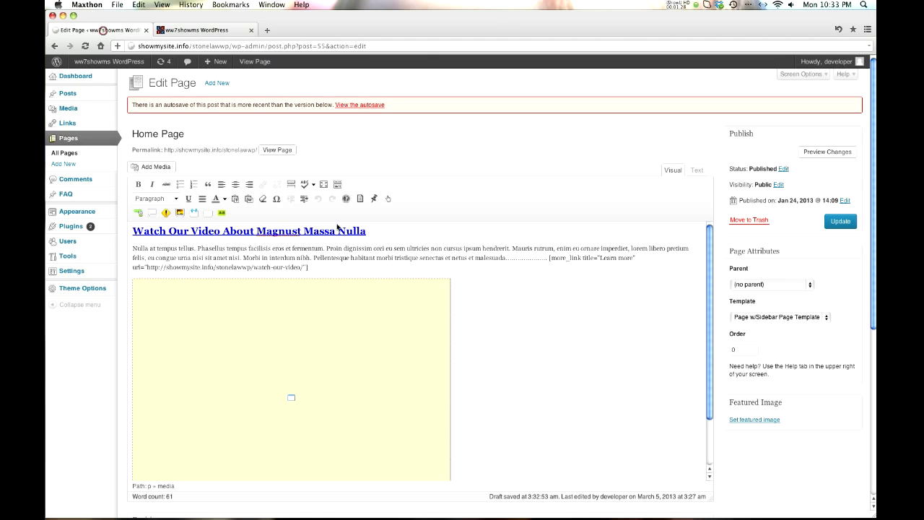
Insert a Read More button titled "Learn More" with URL "#" on a new line below the intro paragraph
left_click(318, 268)
key("Return")
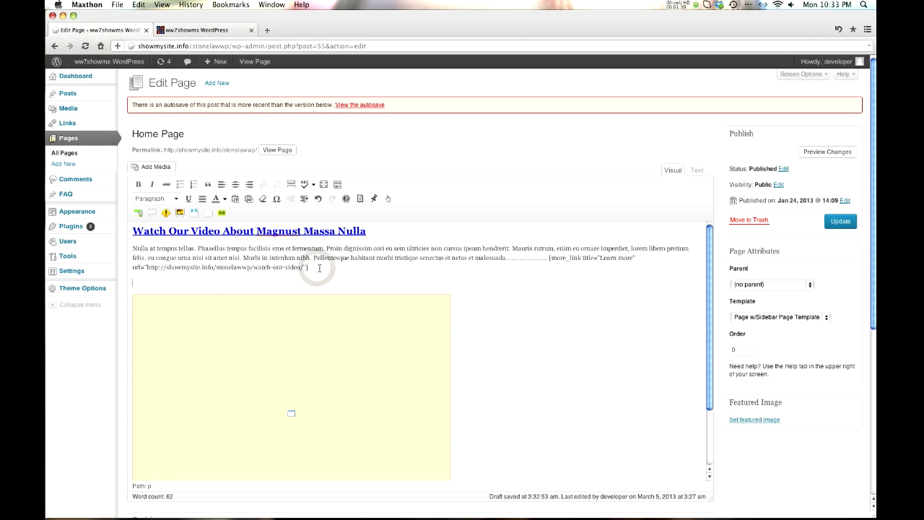
left_click(449, 179)
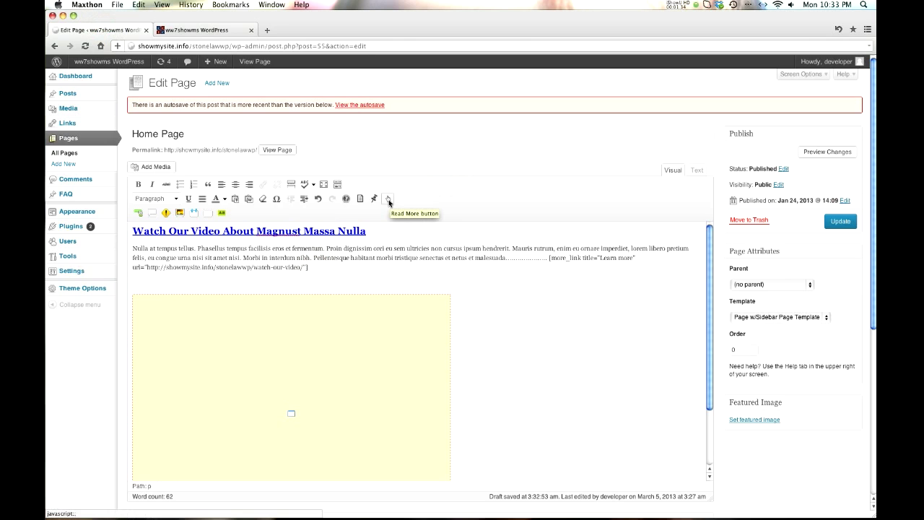
left_click(388, 201)
left_click(405, 273)
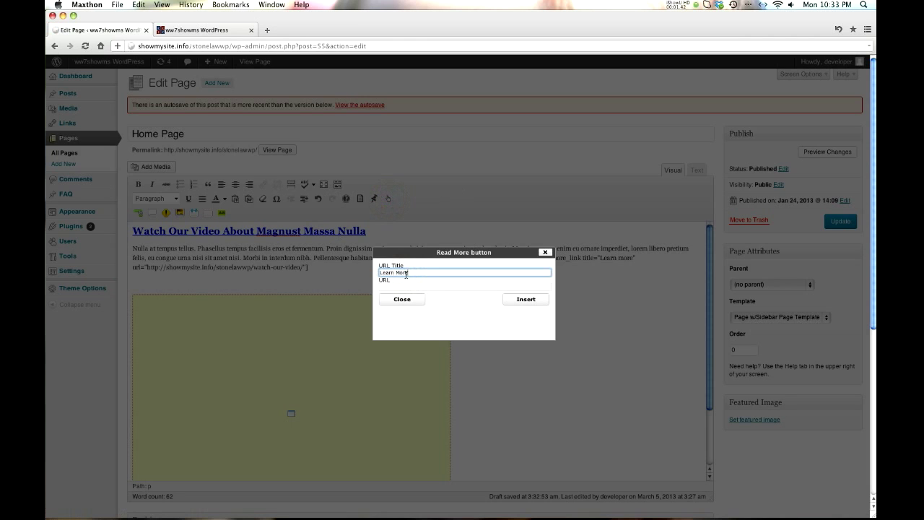
left_click(403, 286)
type("#")
left_click(503, 299)
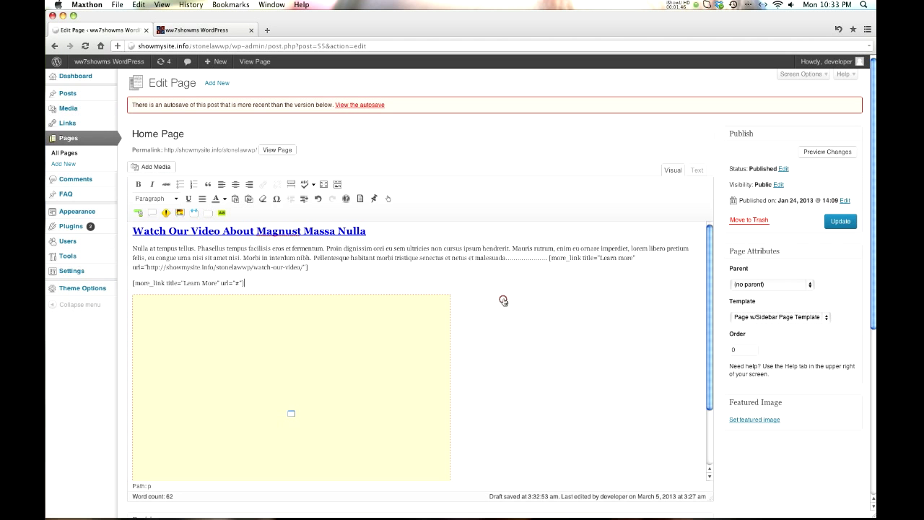
Update the Home Page and reload the live site to check the added Learn More link
left_click(839, 221)
left_click(190, 29)
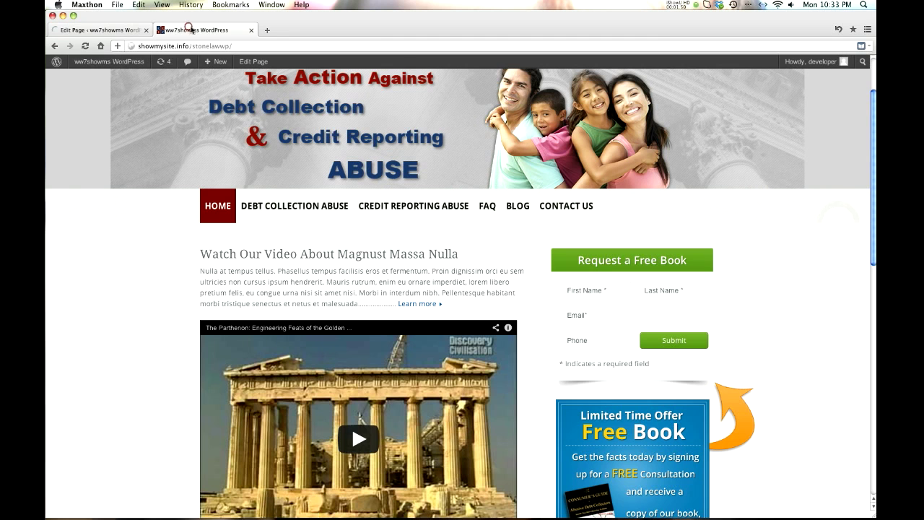
left_click(85, 46)
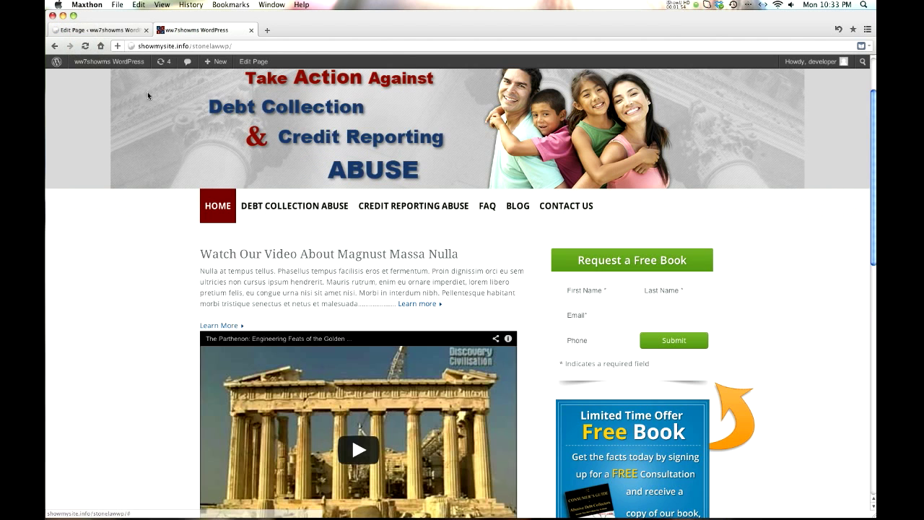
Delete the Learn More shortcode with URL "#" and its empty line, update the Home Page, and check the live site
left_click(105, 30)
triple_click(257, 283)
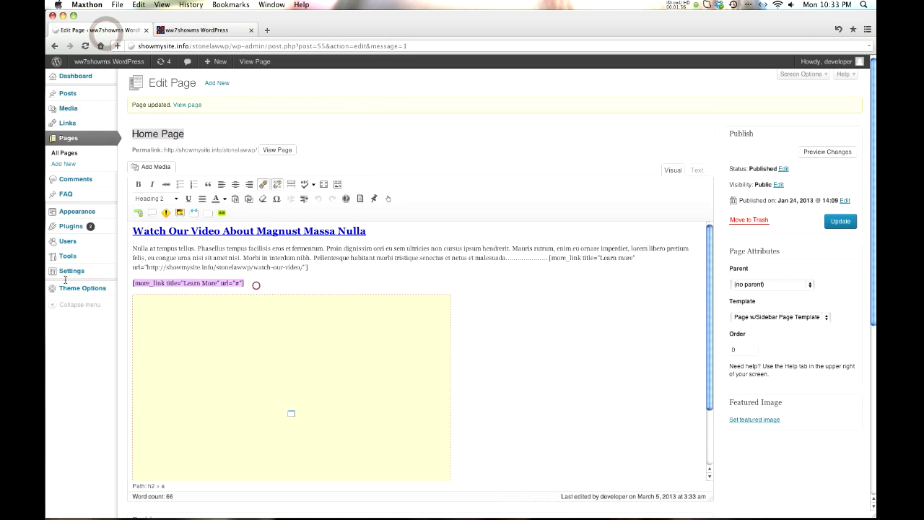
key("BackSpace")
key("BackSpace")
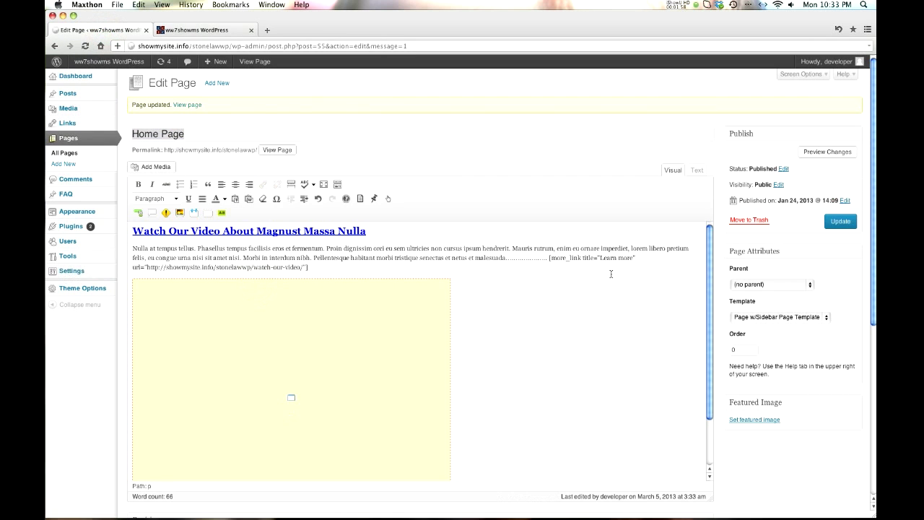
scroll(611, 274, "down", 5)
left_click(842, 169)
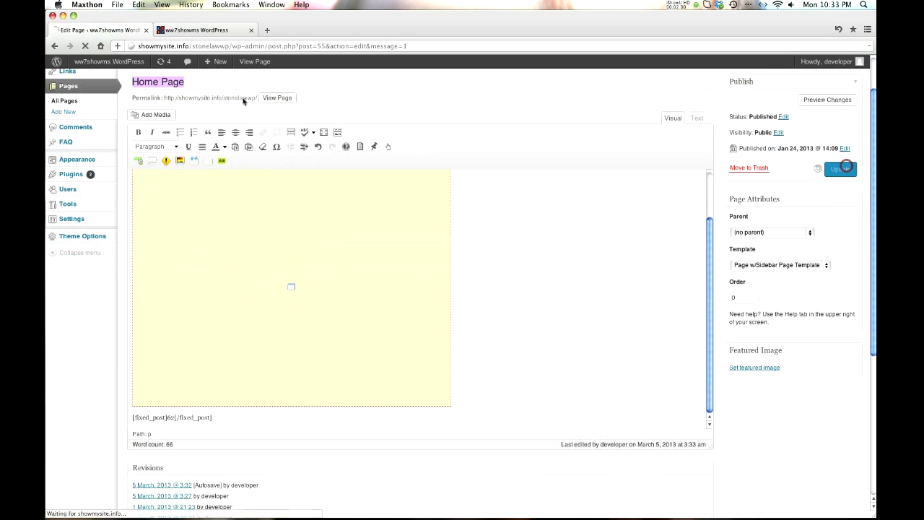
left_click(172, 30)
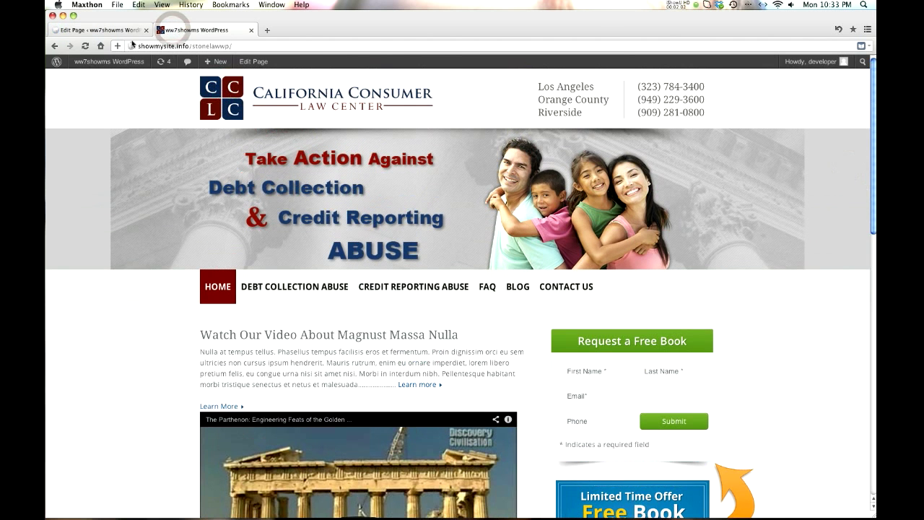
left_click(110, 31)
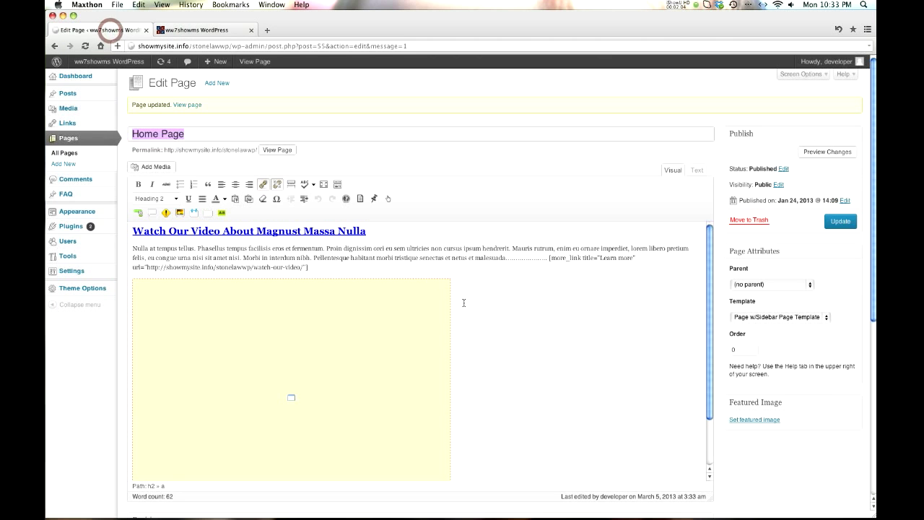
Examine the YouTube iframe embed code in the Home Page's HTML source and compare it with the visual editor's video placeholder
left_click(508, 301)
left_click(678, 191)
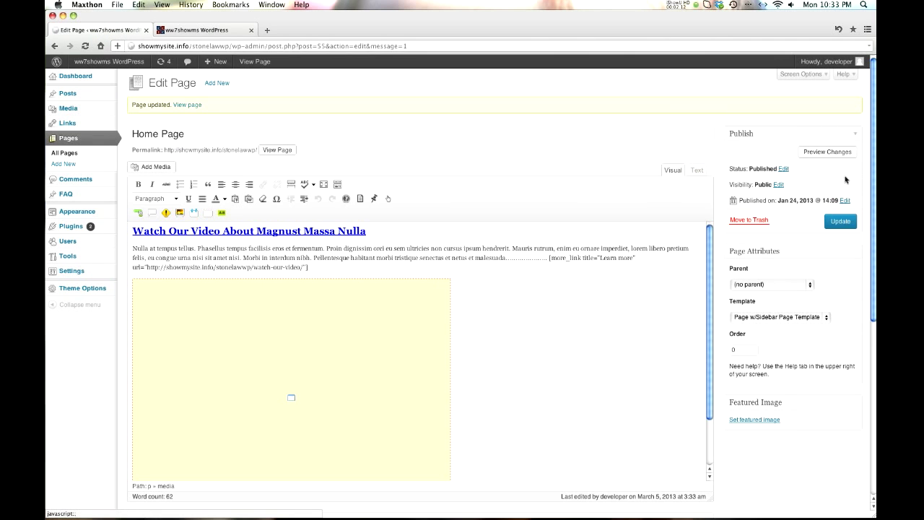
left_click(699, 172)
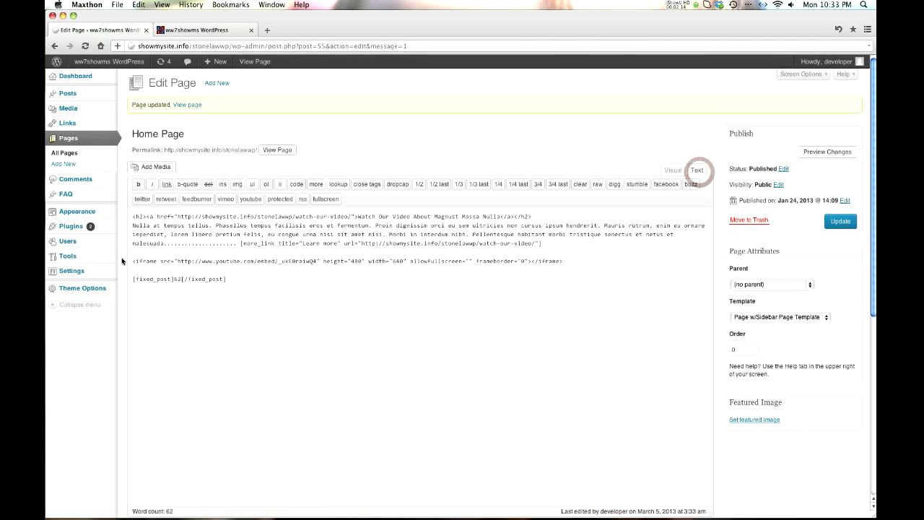
left_click_drag(130, 261, 566, 262)
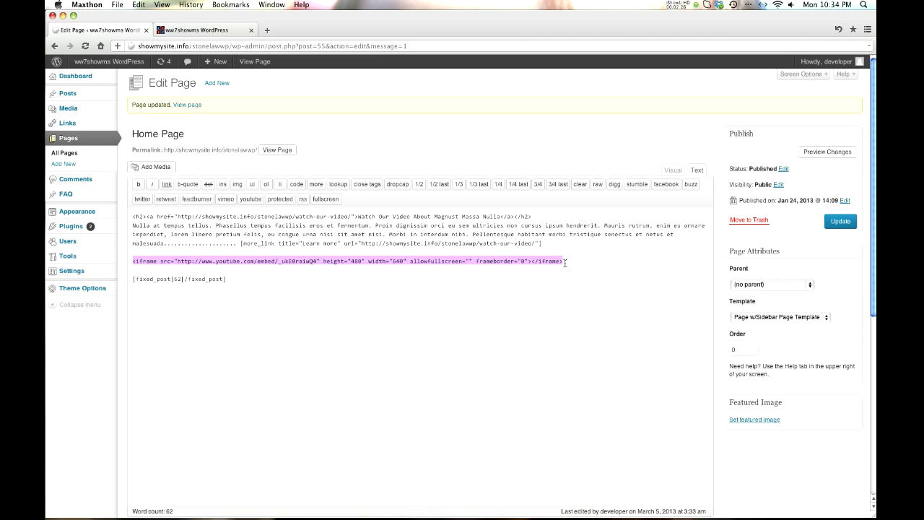
left_click(670, 171)
left_click(696, 171)
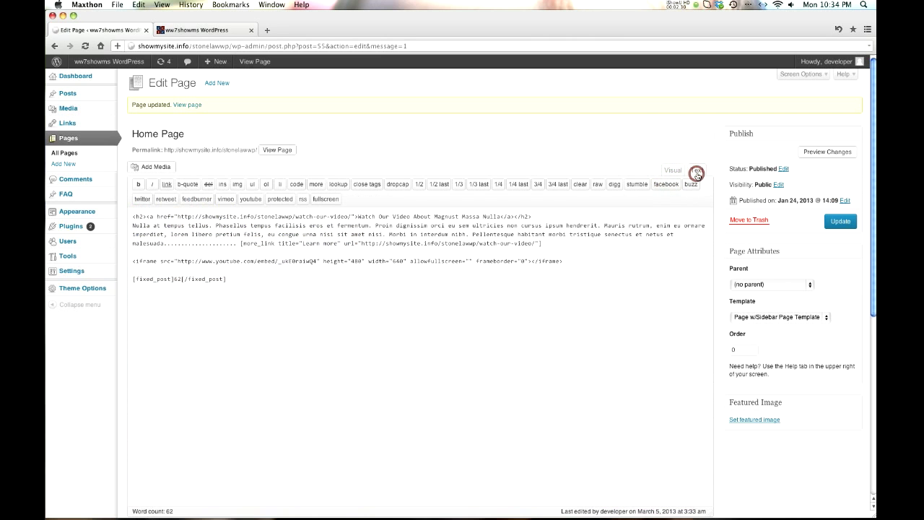
left_click_drag(564, 261, 134, 261)
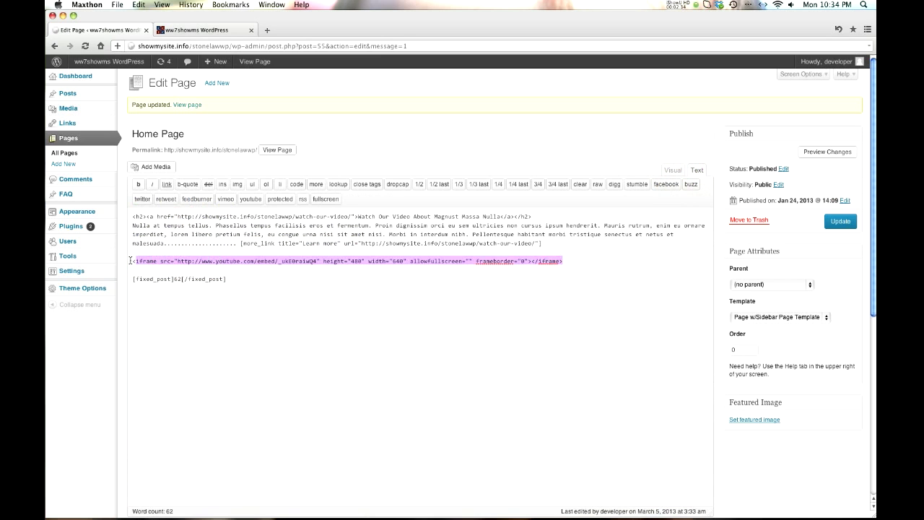
triple_click(131, 261)
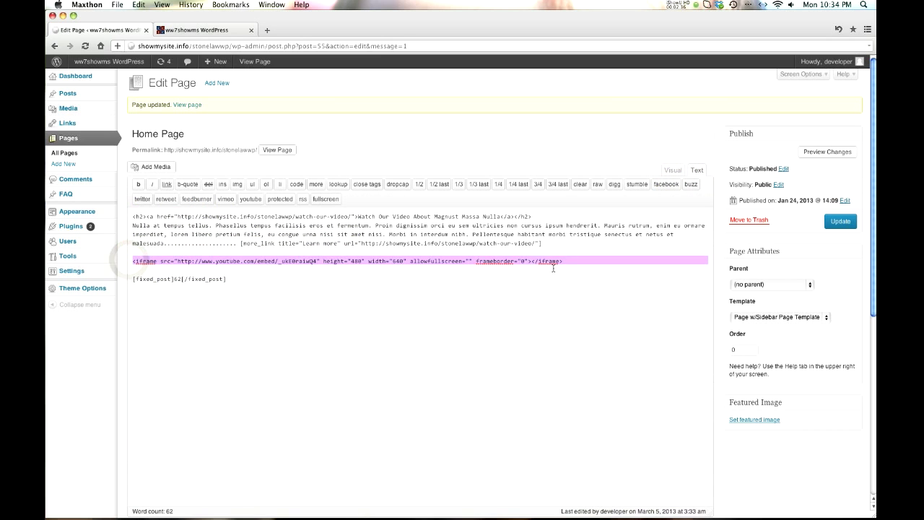
Locate the fixed_post shortcode below the video in the visual editor and compare it with the matching section on the live site
left_click(667, 172)
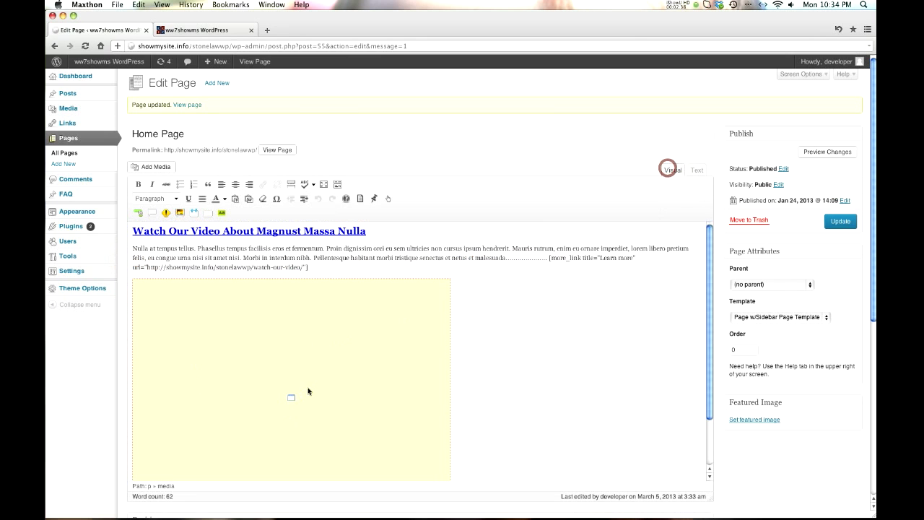
scroll(514, 326, "down", 5)
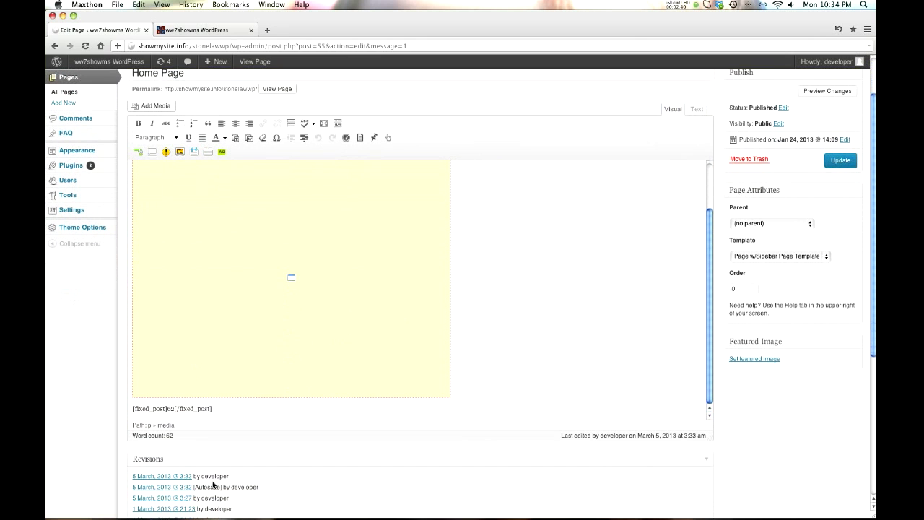
left_click(222, 410)
left_click(195, 29)
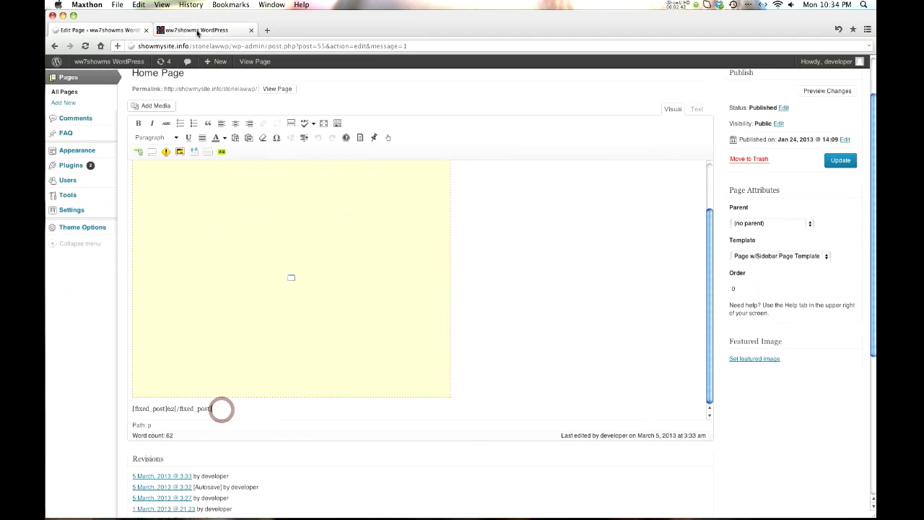
scroll(370, 306, "down", 3)
scroll(369, 306, "down", 3)
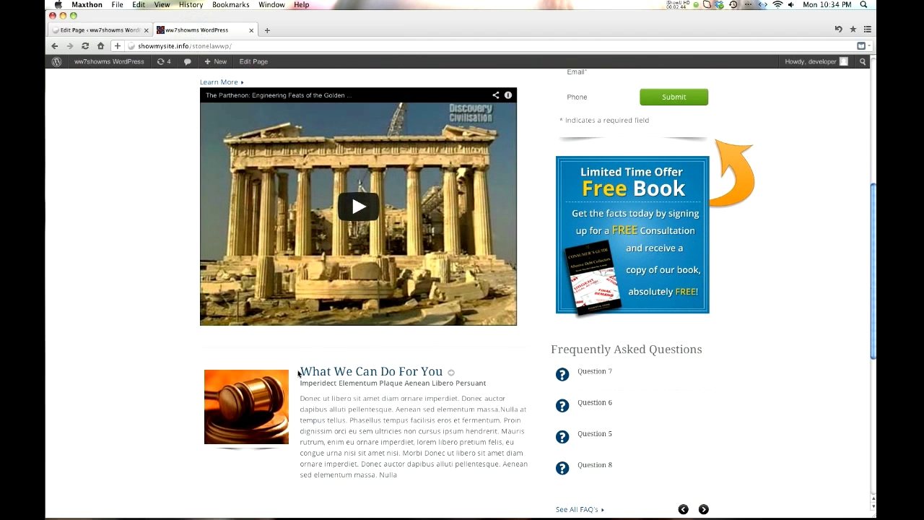
Insert a fixed post for the page "The Statute" on a new line below the existing fixed_post shortcode in the Home Page
left_click(98, 30)
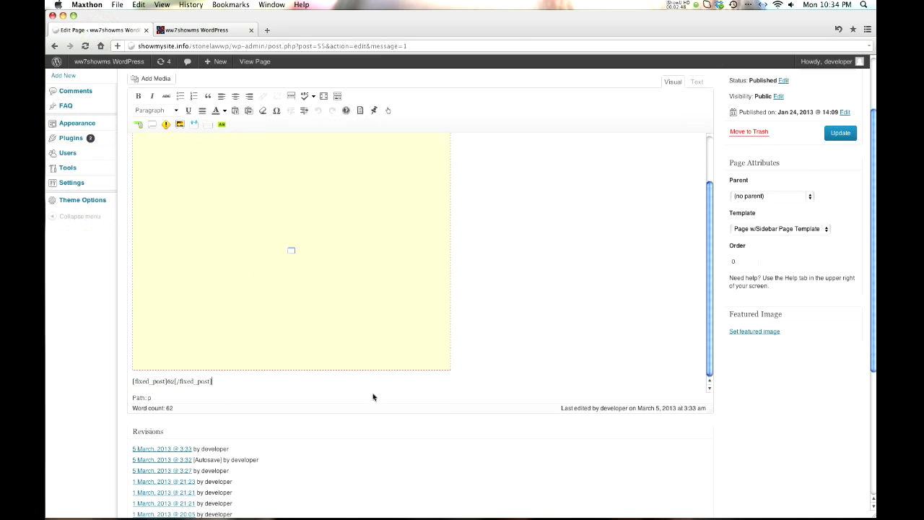
key("Return")
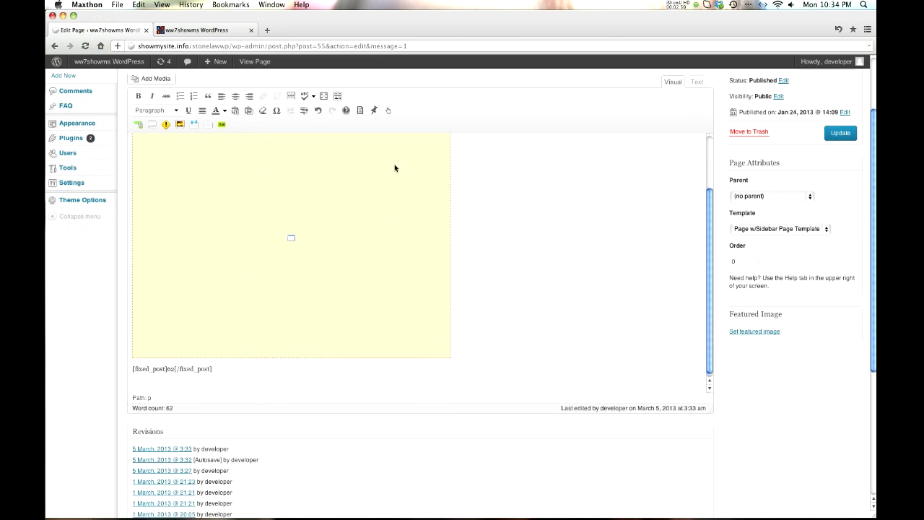
left_click(374, 111)
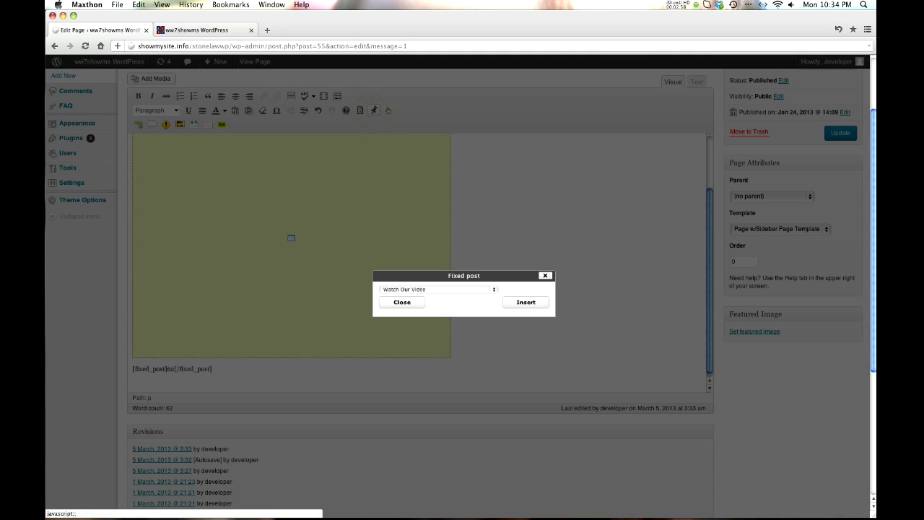
left_click(453, 289)
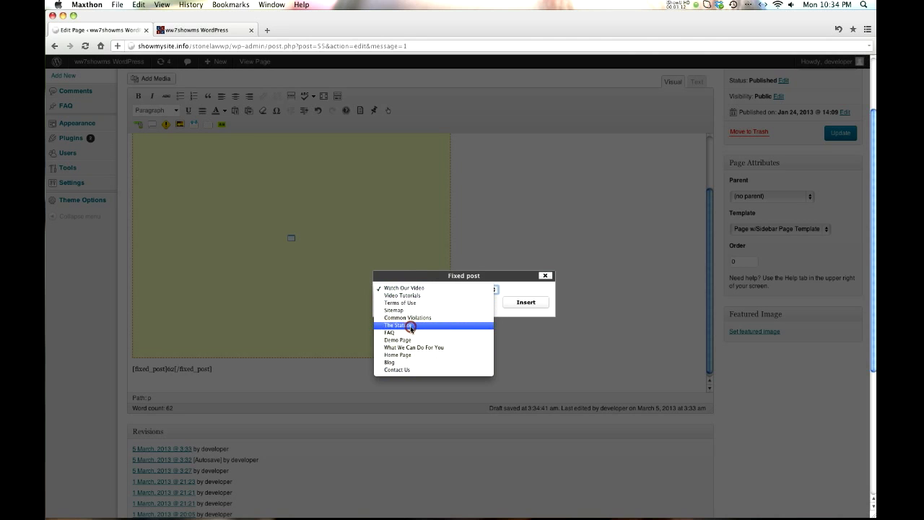
left_click(410, 327)
left_click(517, 303)
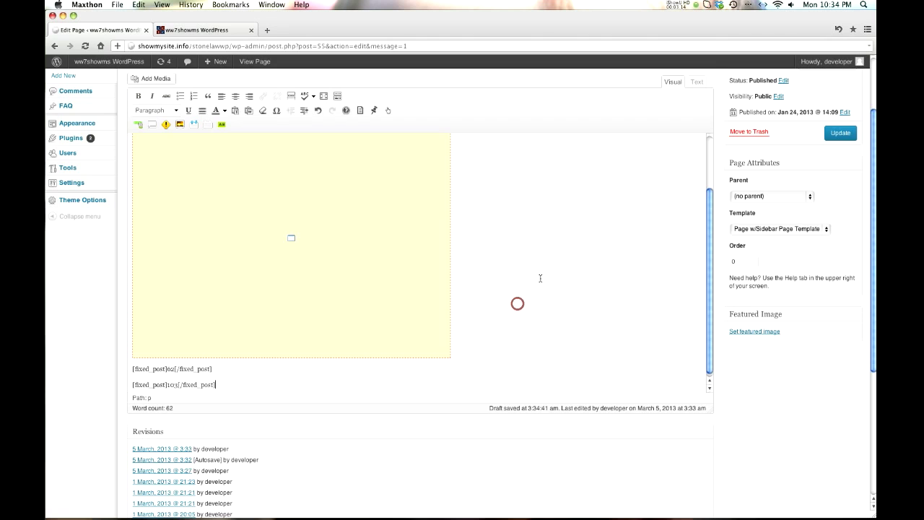
Update the Home Page and reload the live site to check the added The Statute section
left_click_drag(217, 385, 134, 381)
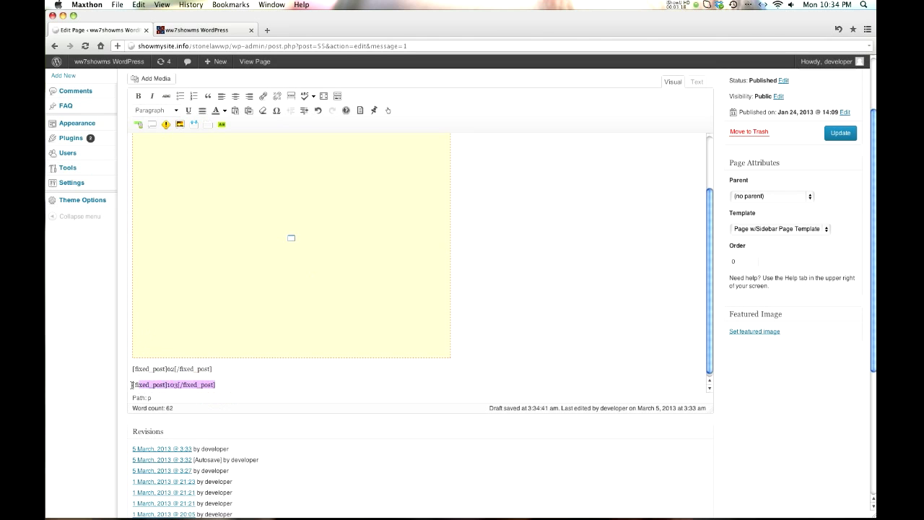
left_click(132, 385)
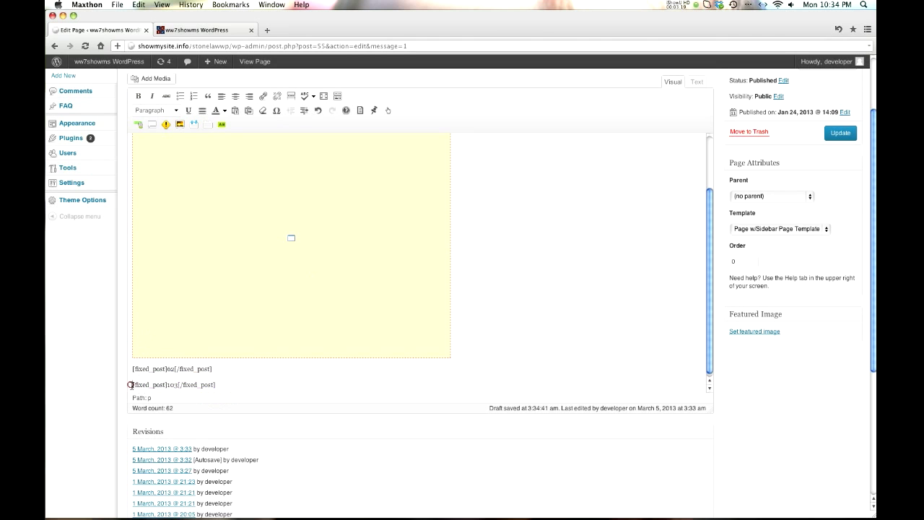
left_click(842, 134)
left_click(197, 29)
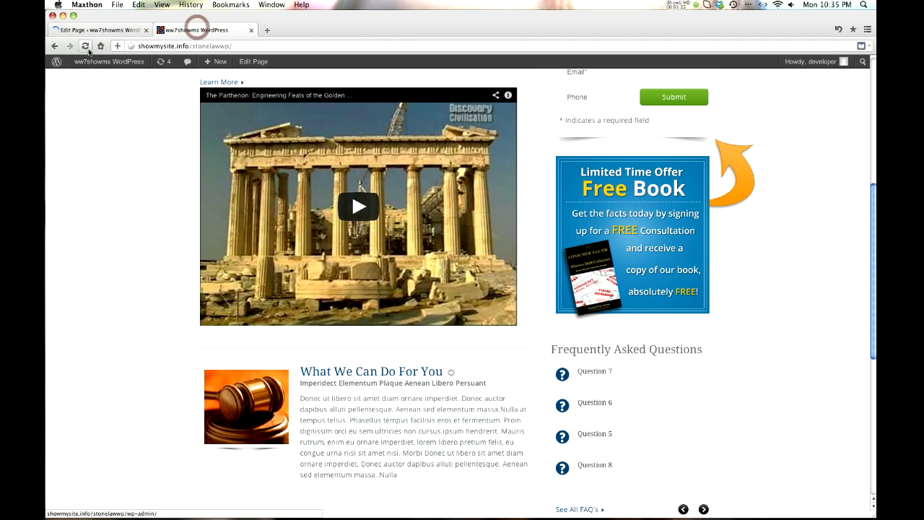
left_click(85, 46)
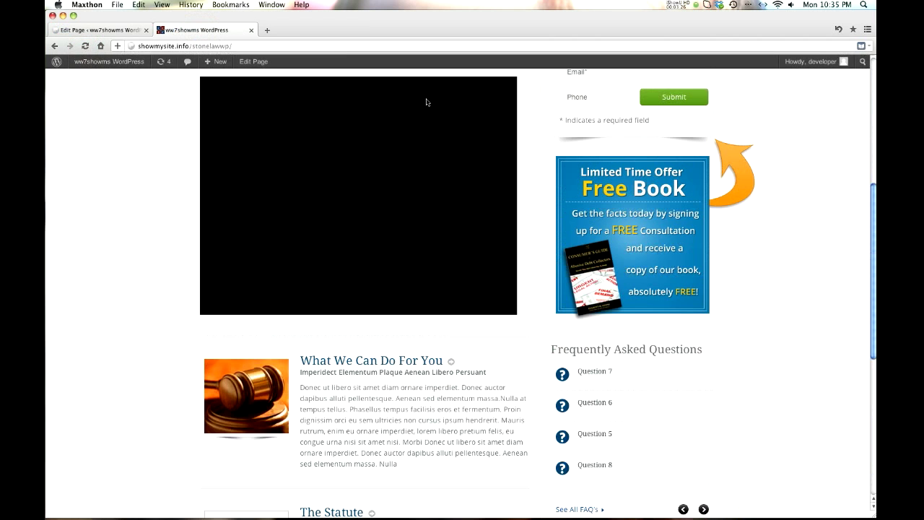
scroll(426, 102, "down", 5)
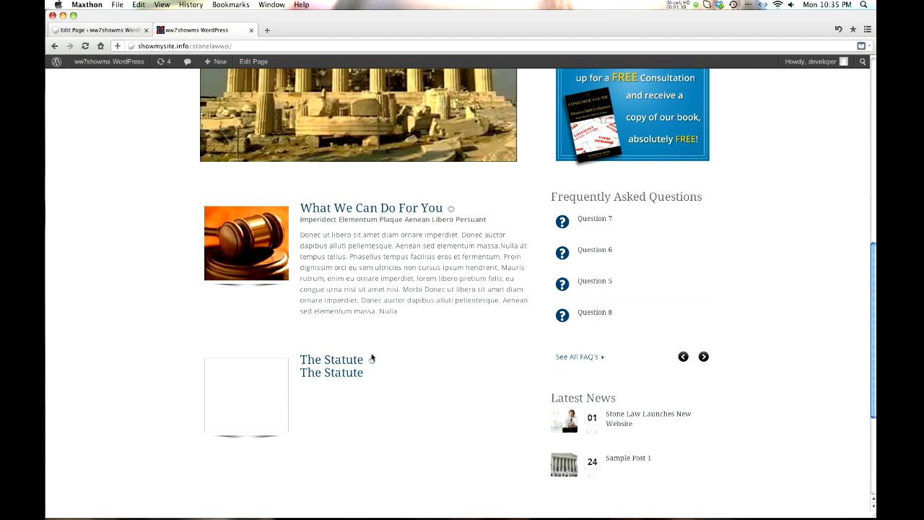
Delete the fixed_post shortcode for The Statute and its empty line from the Home Page, and update the page
left_click(101, 30)
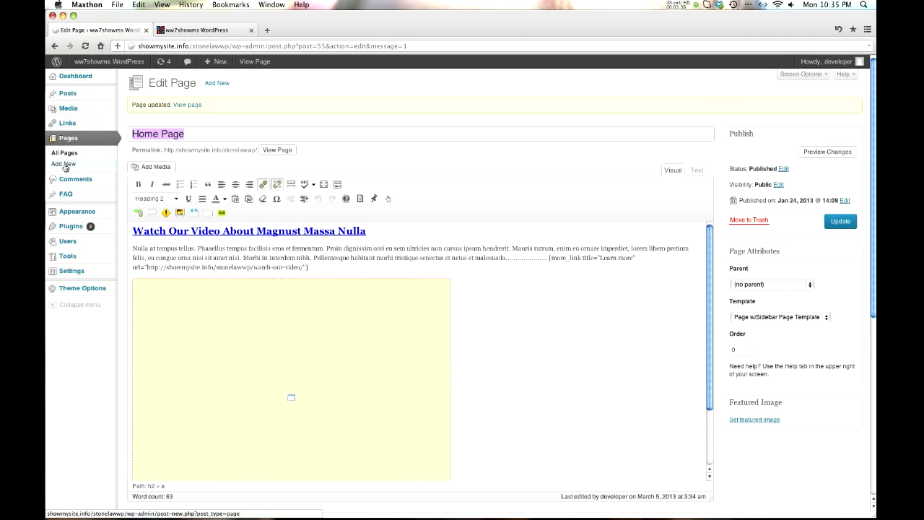
scroll(527, 392, "down", 5)
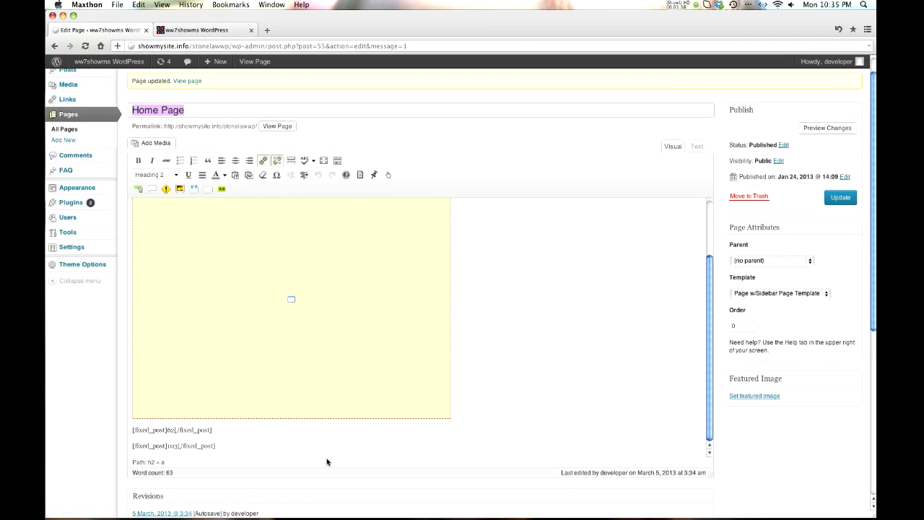
left_click_drag(215, 445, 128, 449)
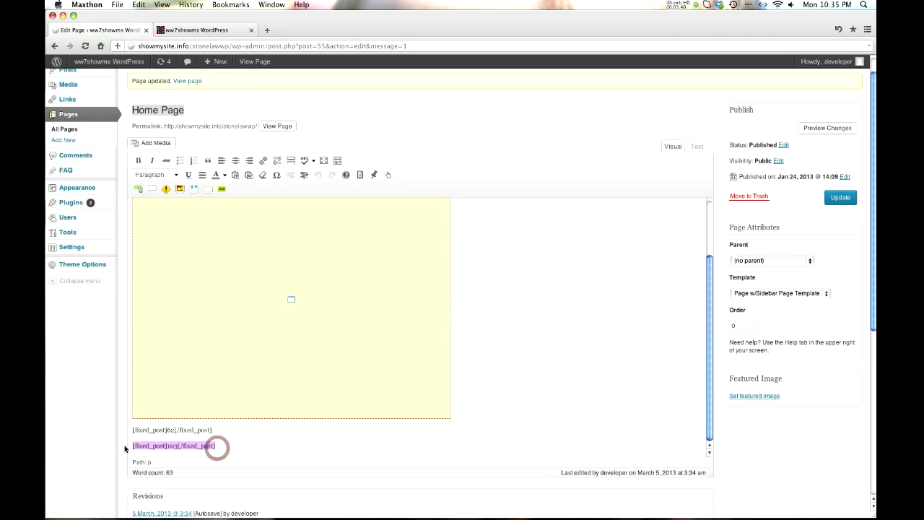
key("BackSpace")
key("BackSpace")
left_click(841, 197)
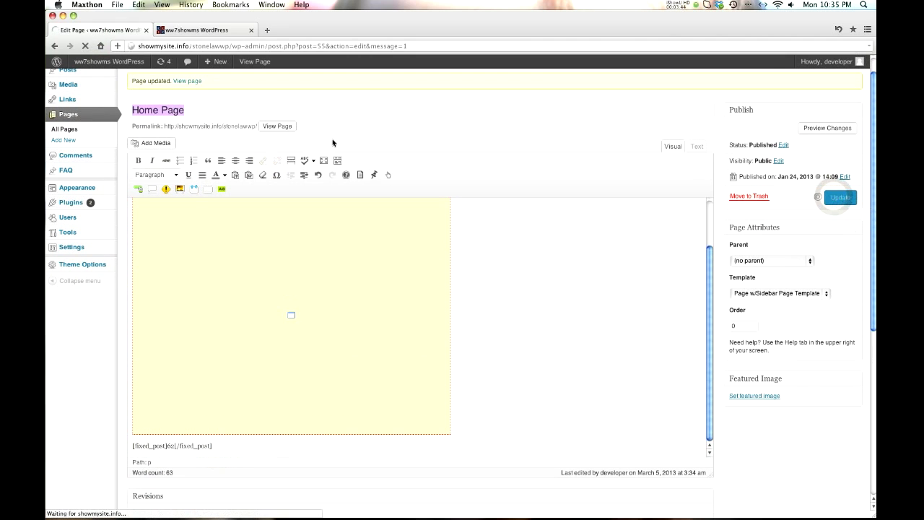